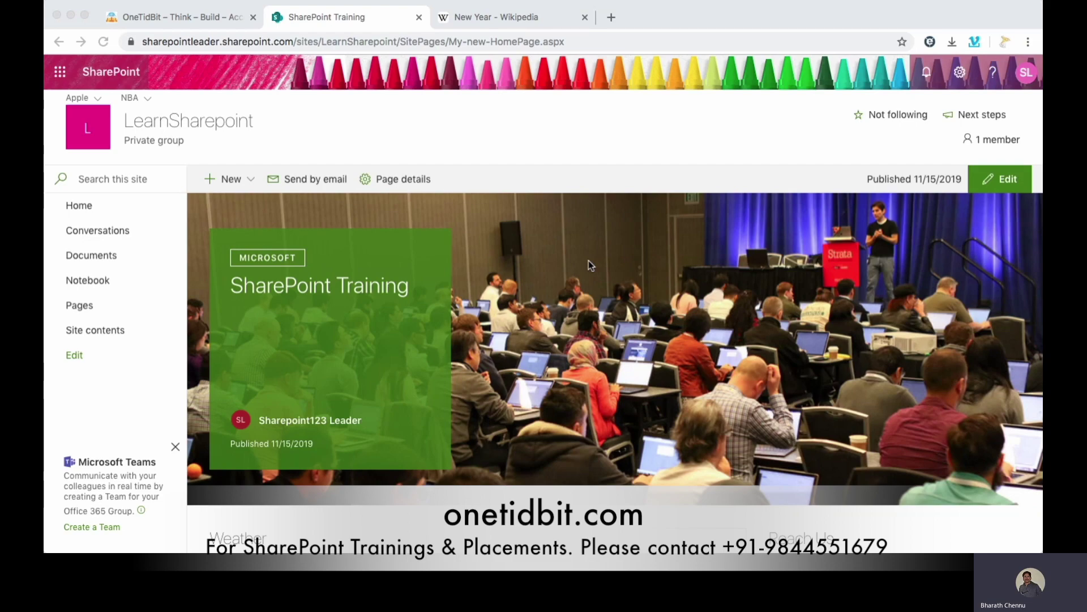
- Switch the LearnSharepoint 'My new HomePage' page from published view into edit mode
scroll(799, 259, "down", 2)
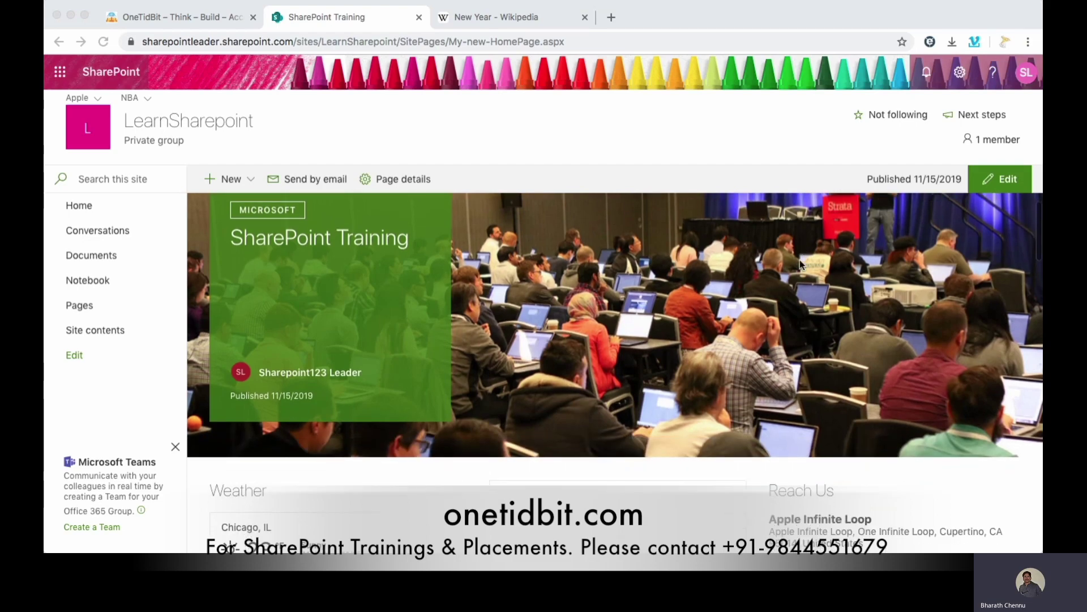
scroll(799, 260, "down", 3)
scroll(800, 260, "up", 2)
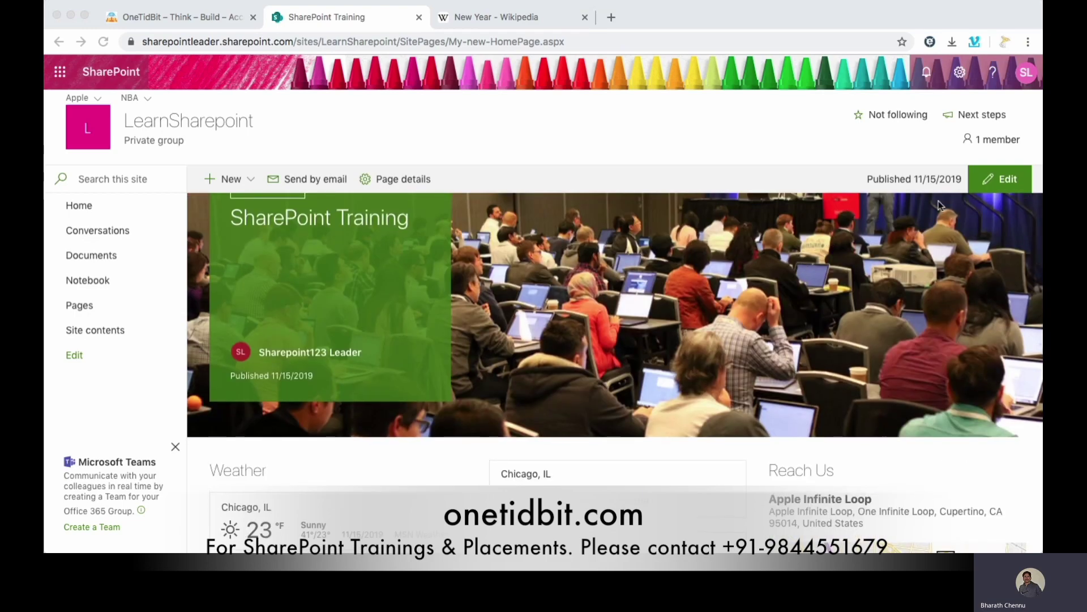
left_click(1008, 180)
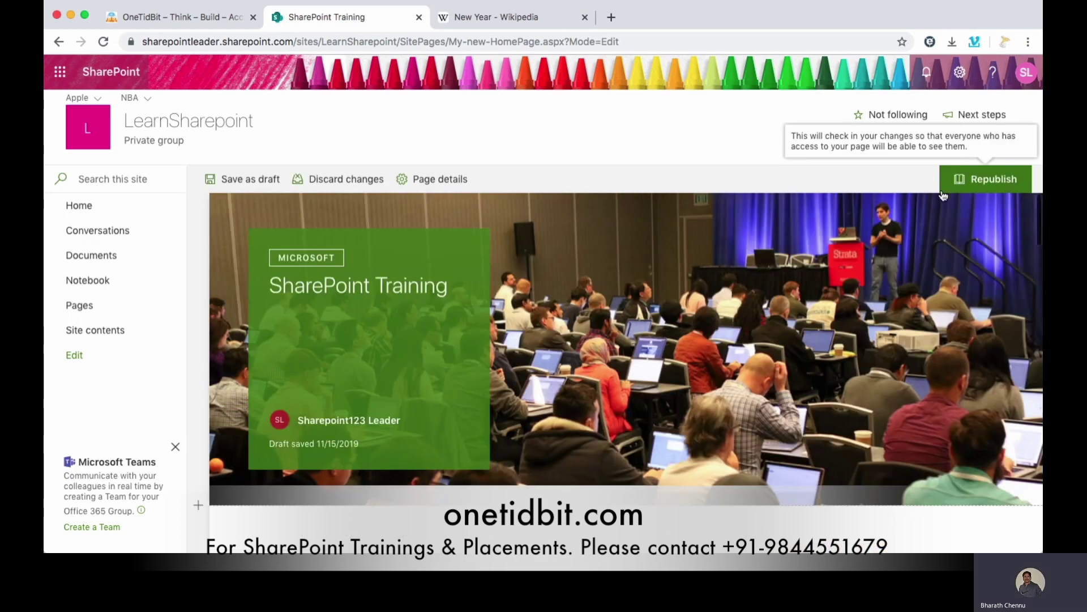
- Open the web part picker for the empty first column and scroll toward Countdown Timer
scroll(726, 286, "down", 3)
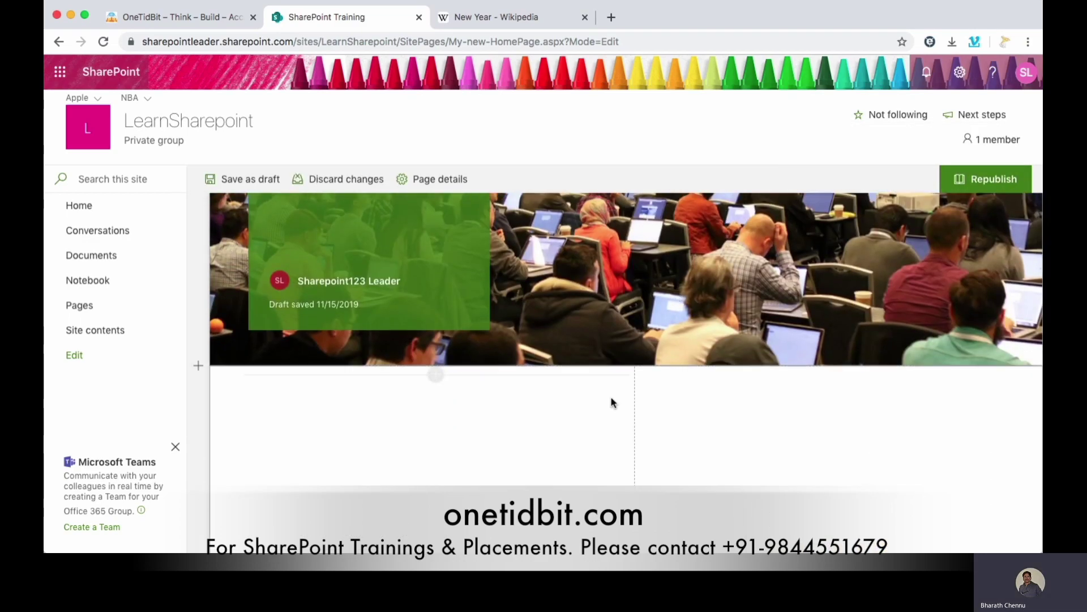
scroll(607, 401, "down", 1)
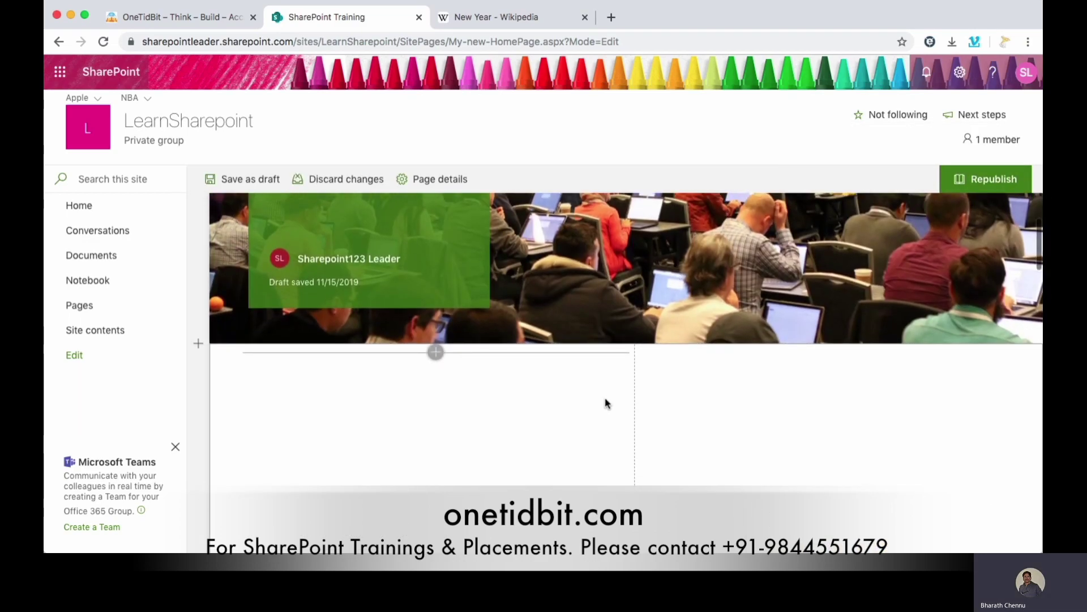
left_click(436, 353)
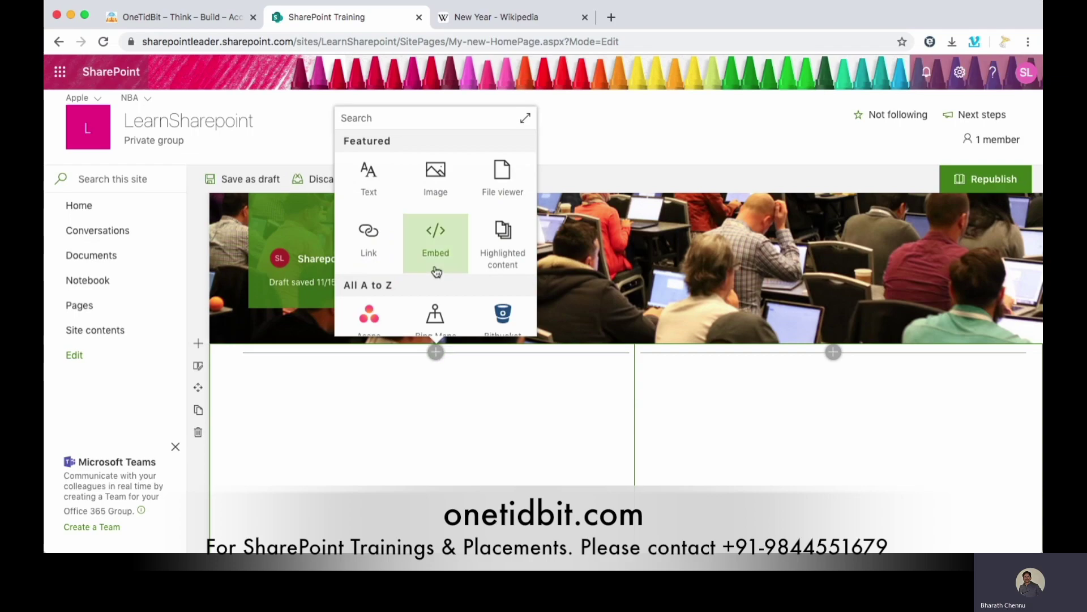
scroll(436, 271, "down", 5)
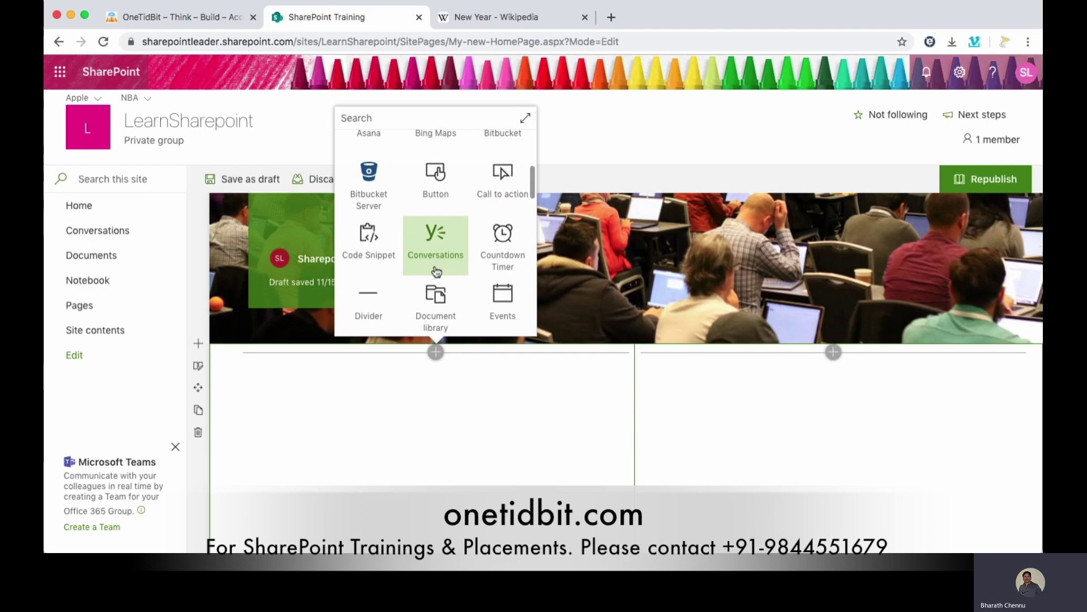
left_click(505, 268)
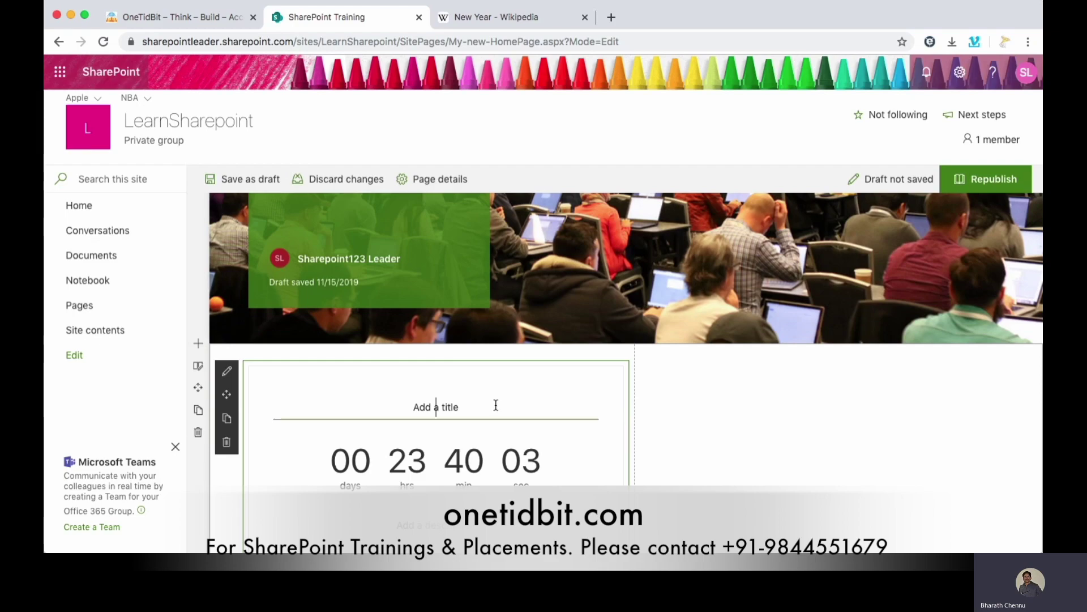
type("New year")
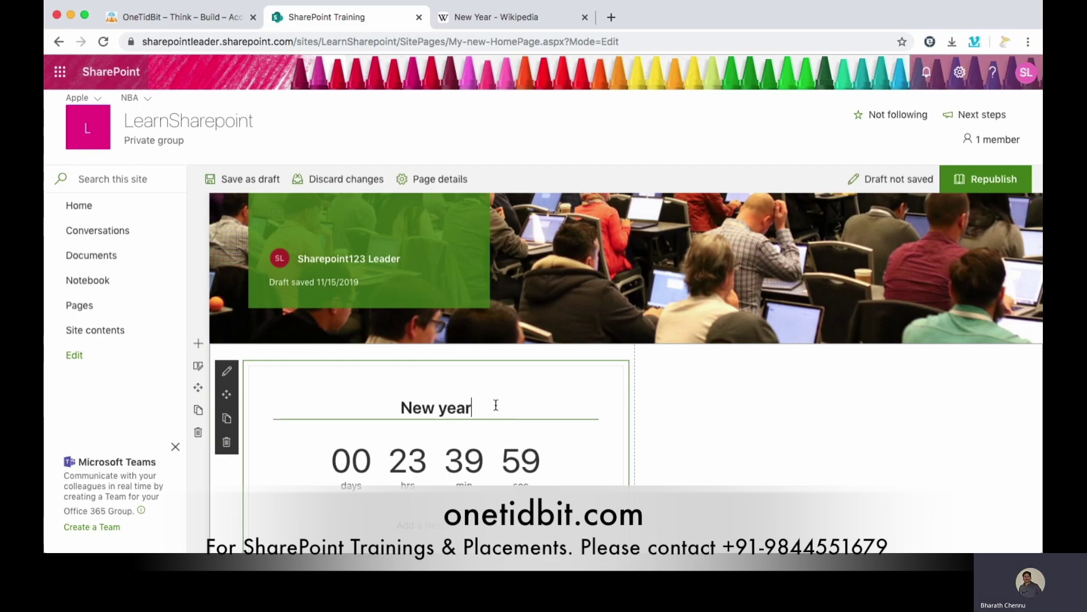
type(" celebration")
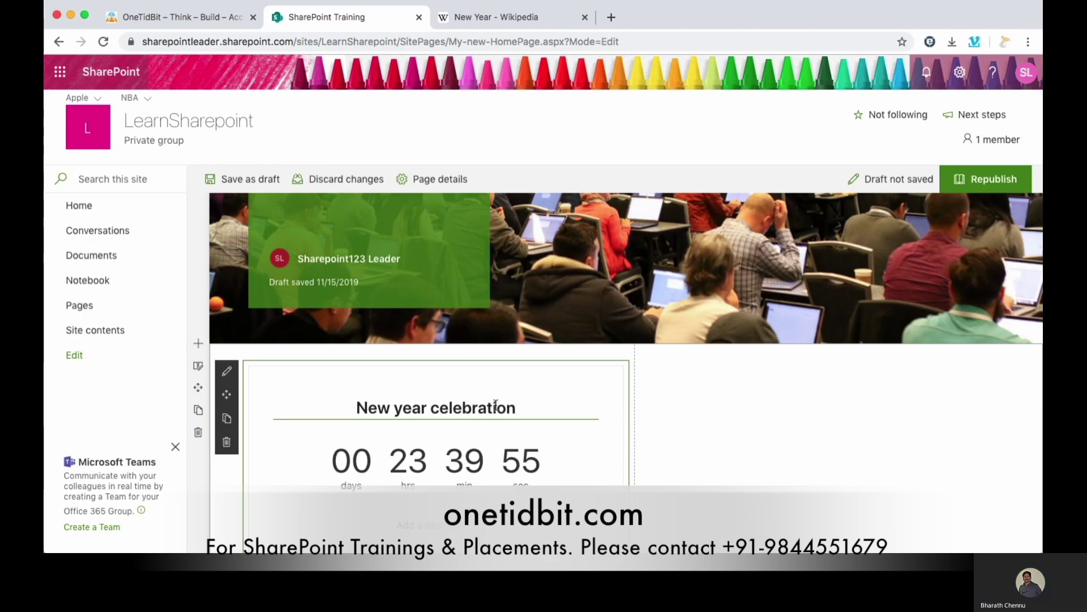
type("s")
scroll(527, 469, "down", 3)
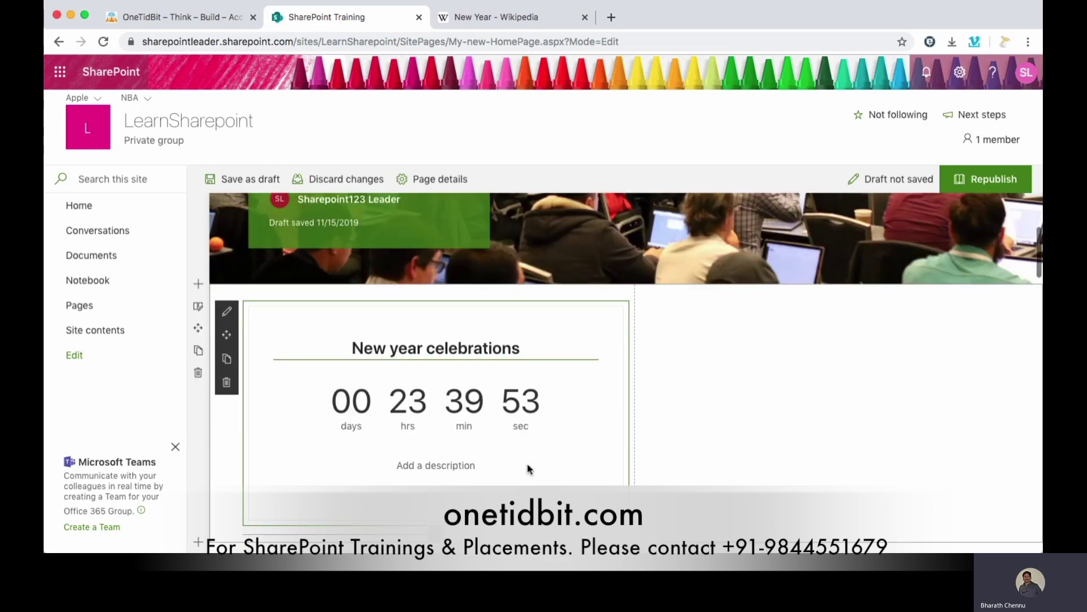
left_click(447, 441)
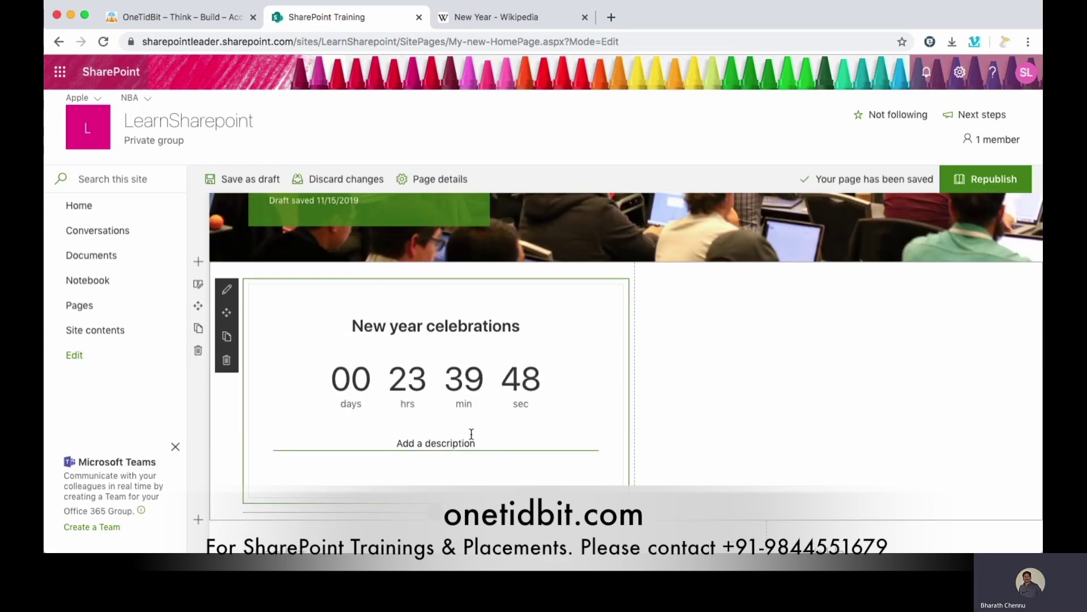
type("@")
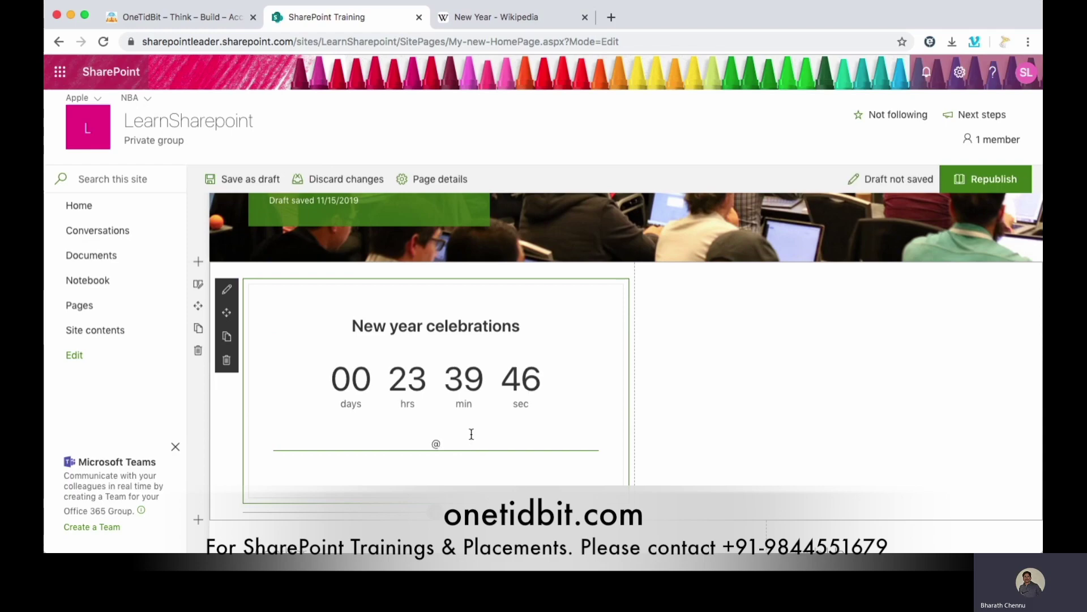
type("Bengaluru")
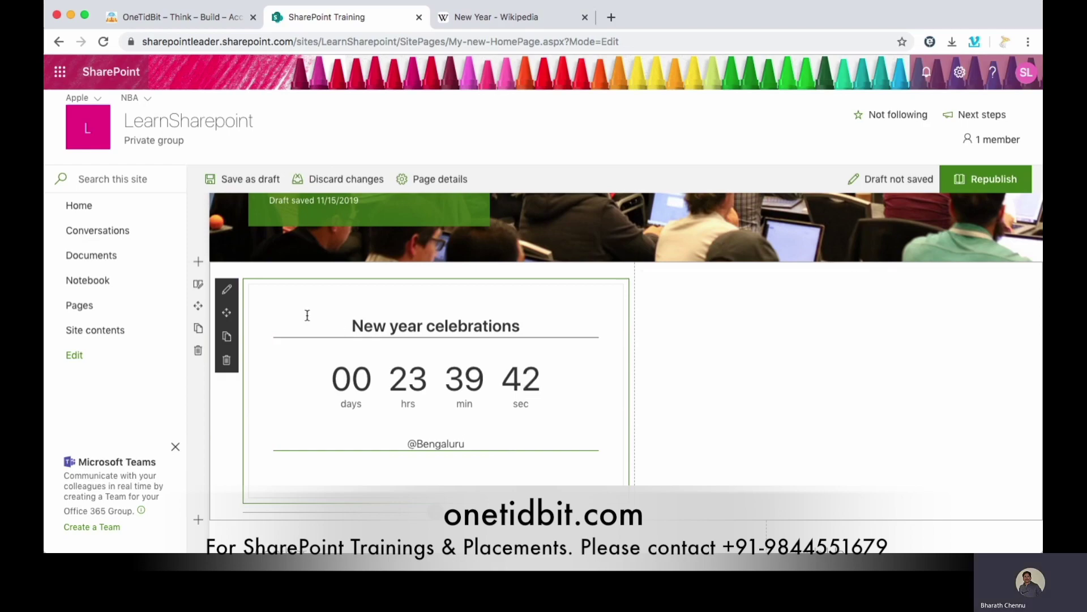
- Set the countdown target to January 1, 2020 at 12:00 AM
left_click(227, 291)
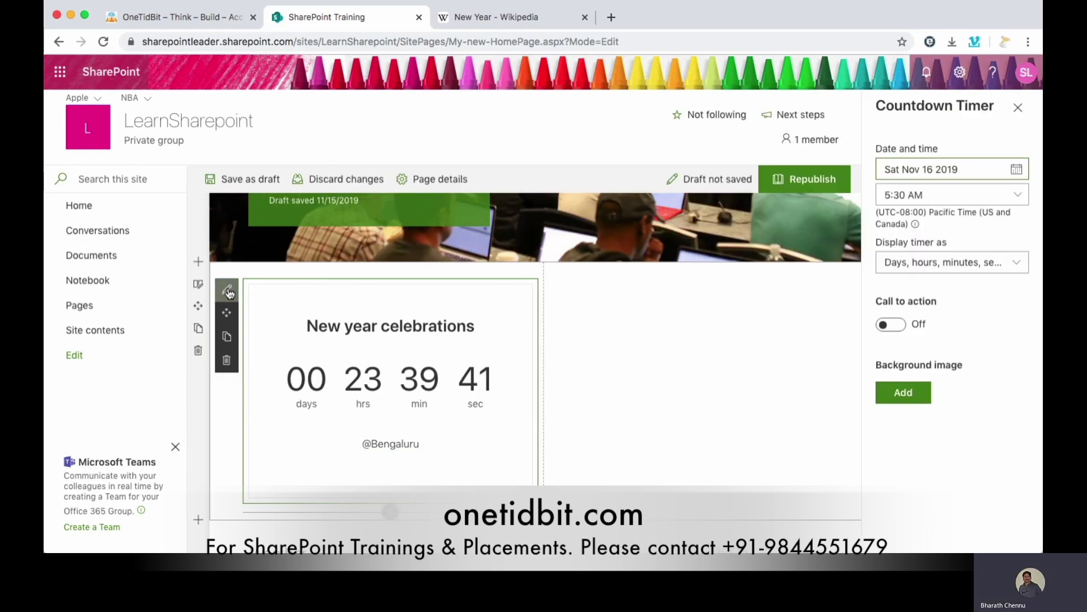
left_click(1021, 175)
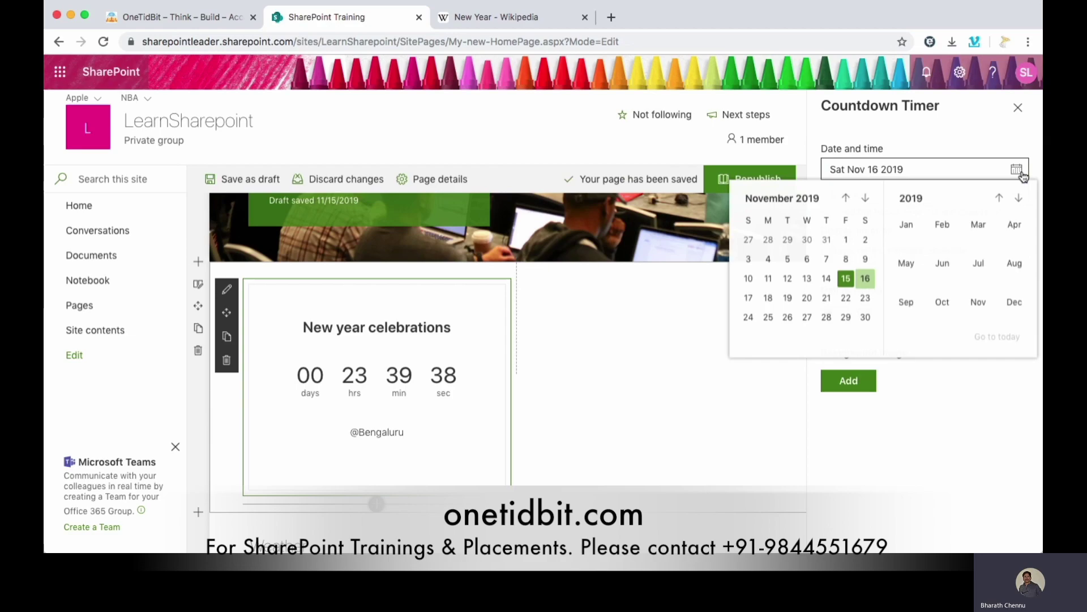
left_click(866, 201)
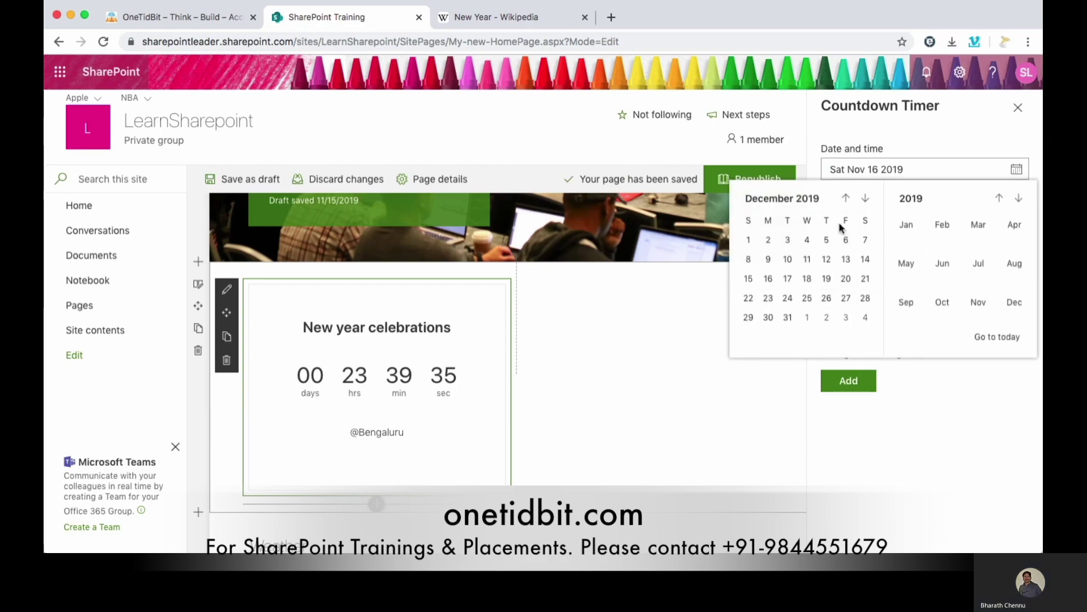
left_click(807, 317)
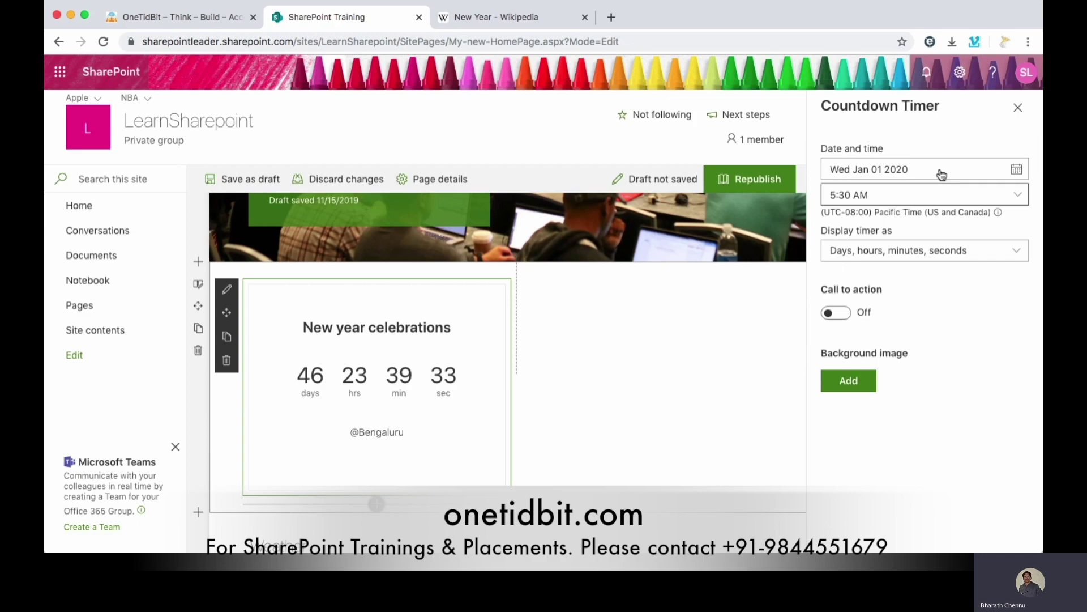
left_click(1018, 194)
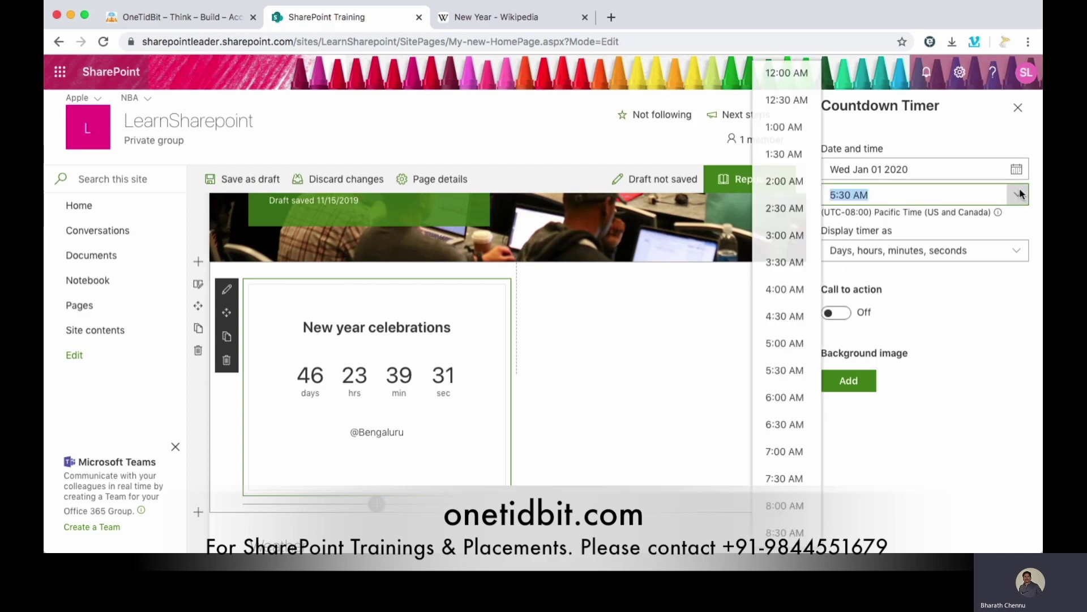
left_click(795, 73)
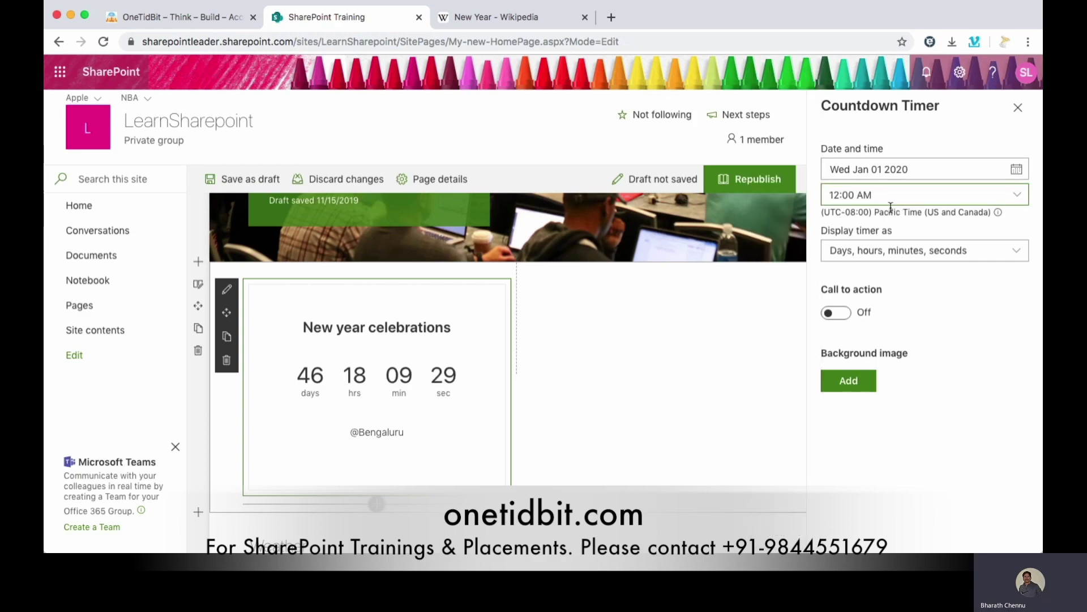
- Show only days, hours and minutes, and turn on the call to action
left_click(1018, 256)
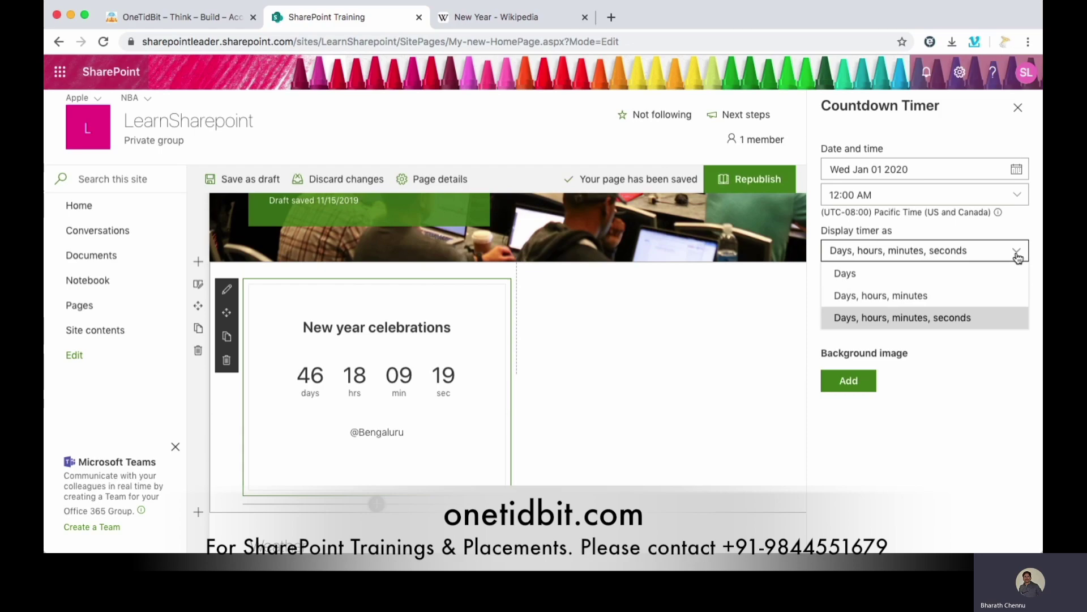
left_click(891, 299)
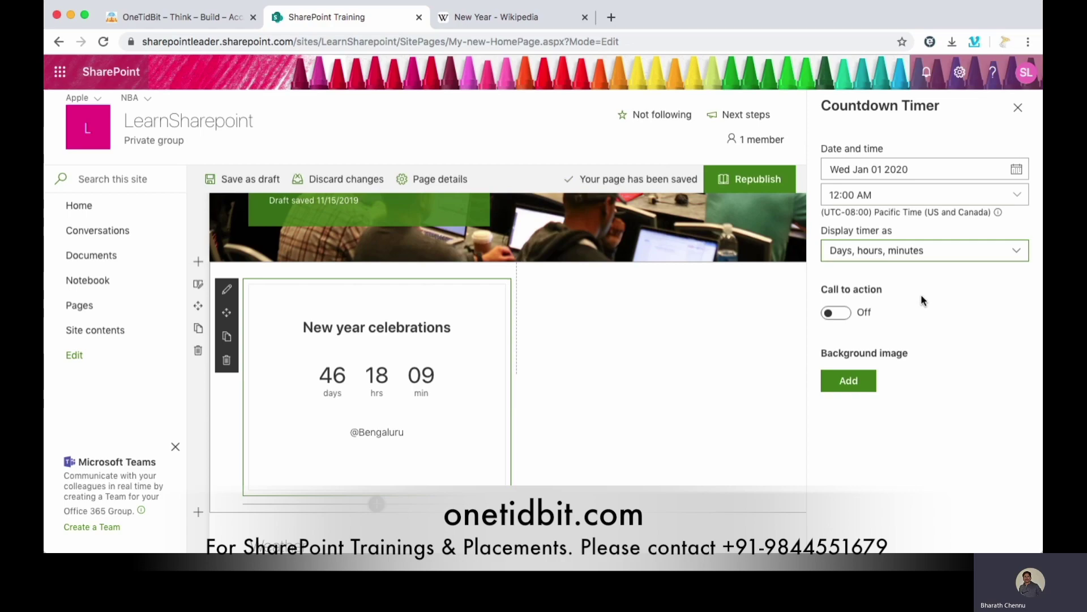
left_click(844, 315)
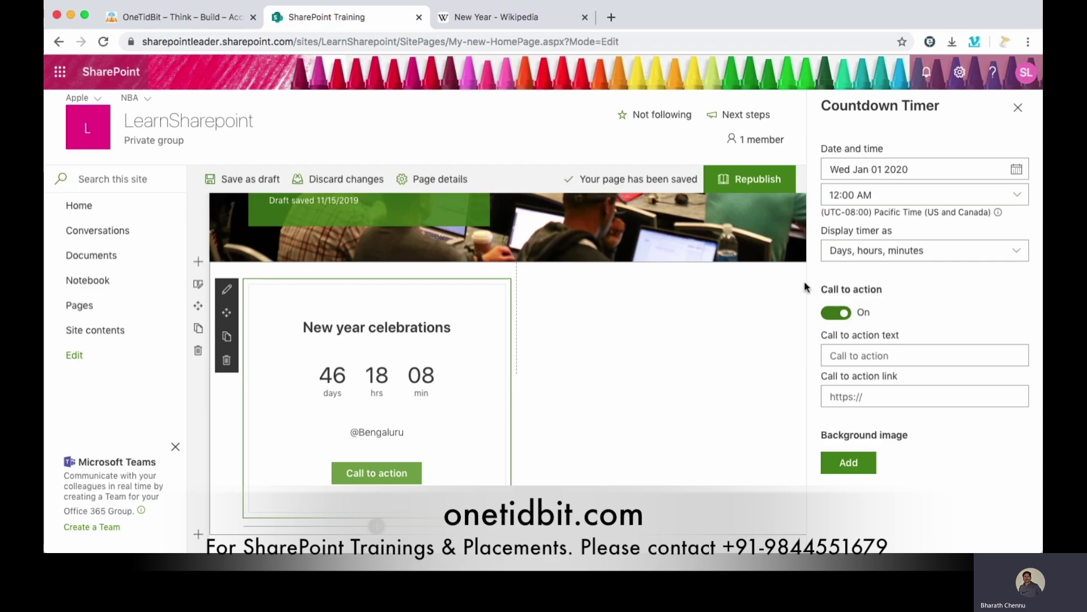
- Copy the Wikipedia New Year article's address for the Call to action link field
left_click(511, 21)
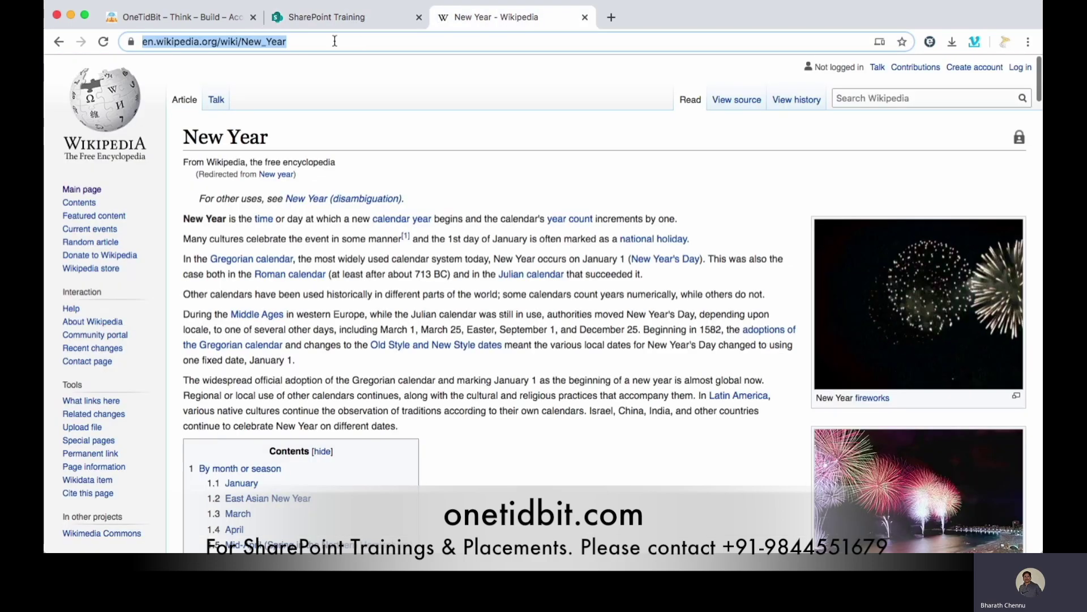
left_click(381, 43)
key("super+c")
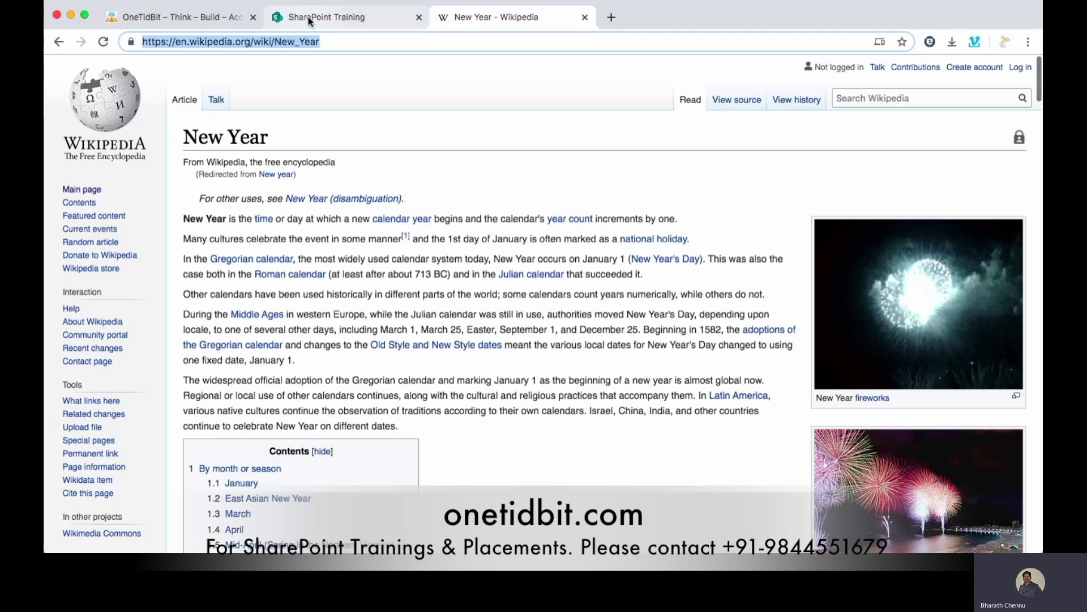
left_click(328, 17)
left_click(877, 393)
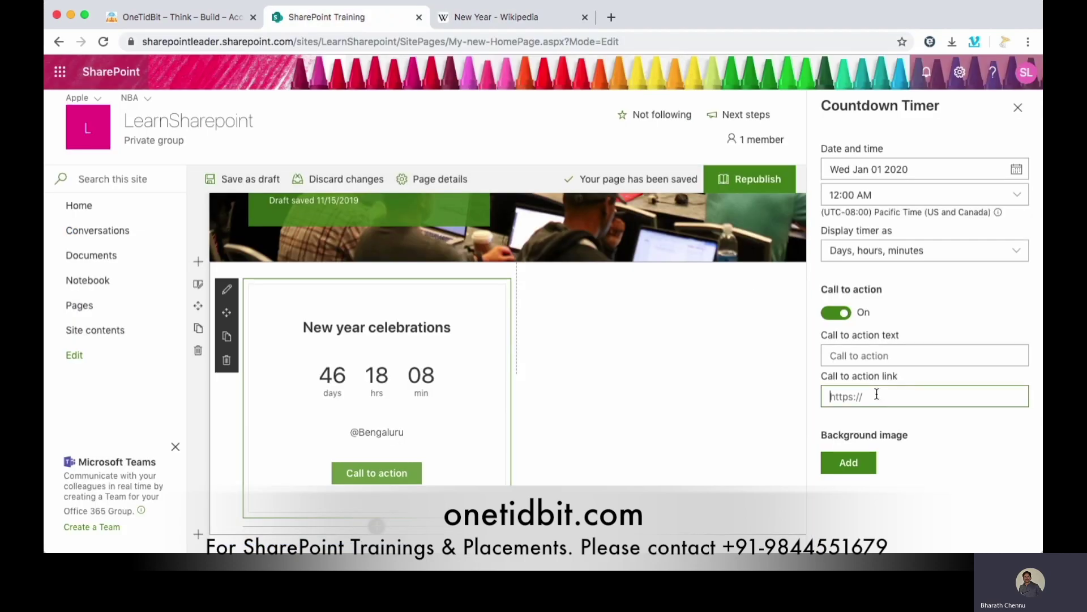
- Link the button to the Wikipedia New Year URL and label it 'Go to New Year'
key("super+v")
left_click(893, 353)
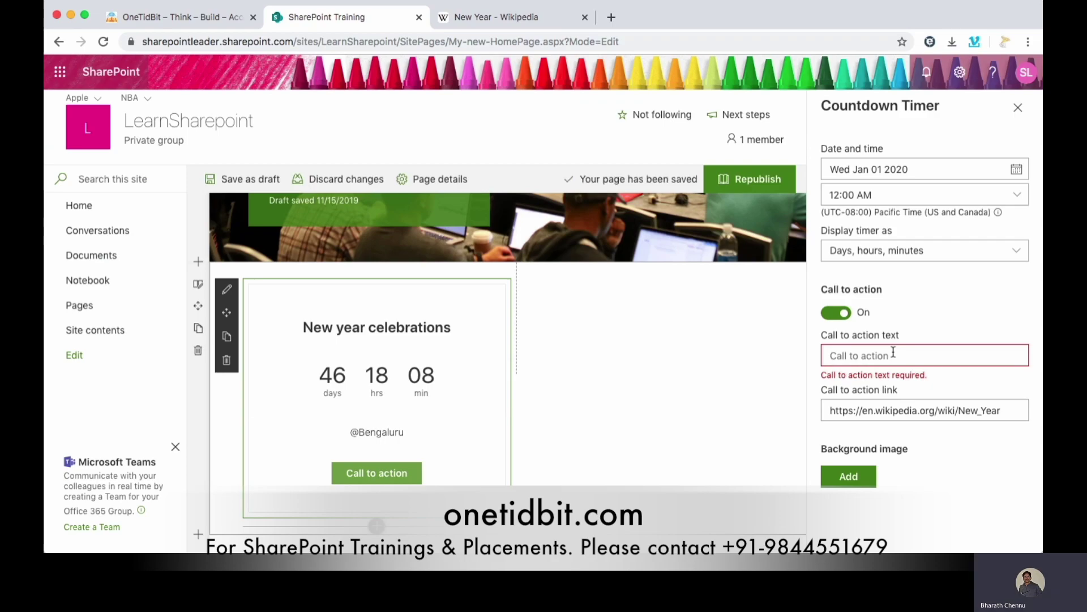
type("New Year")
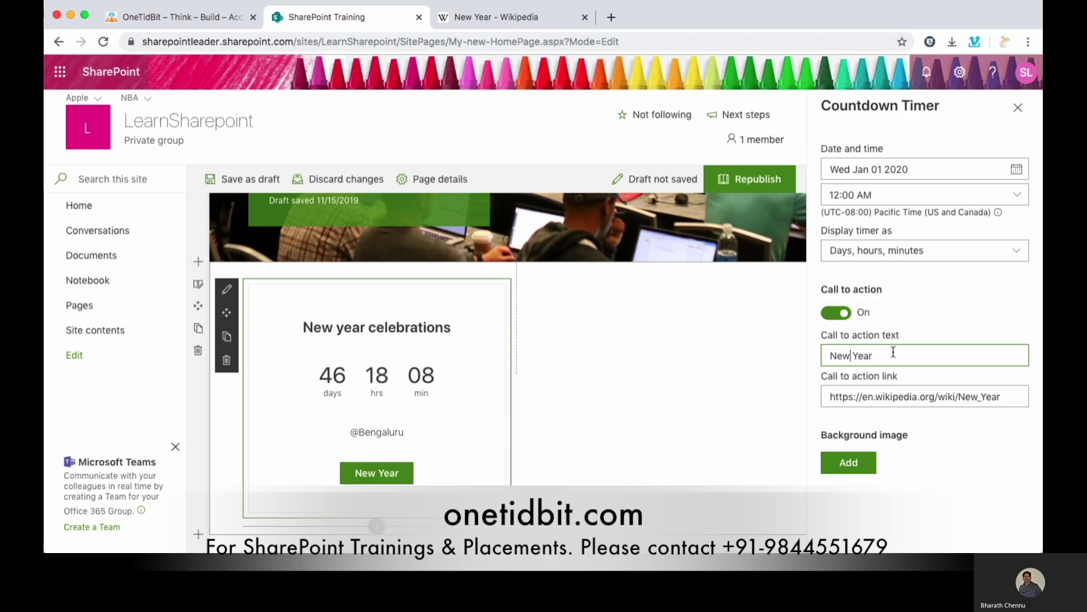
key("Home")
type("Go to")
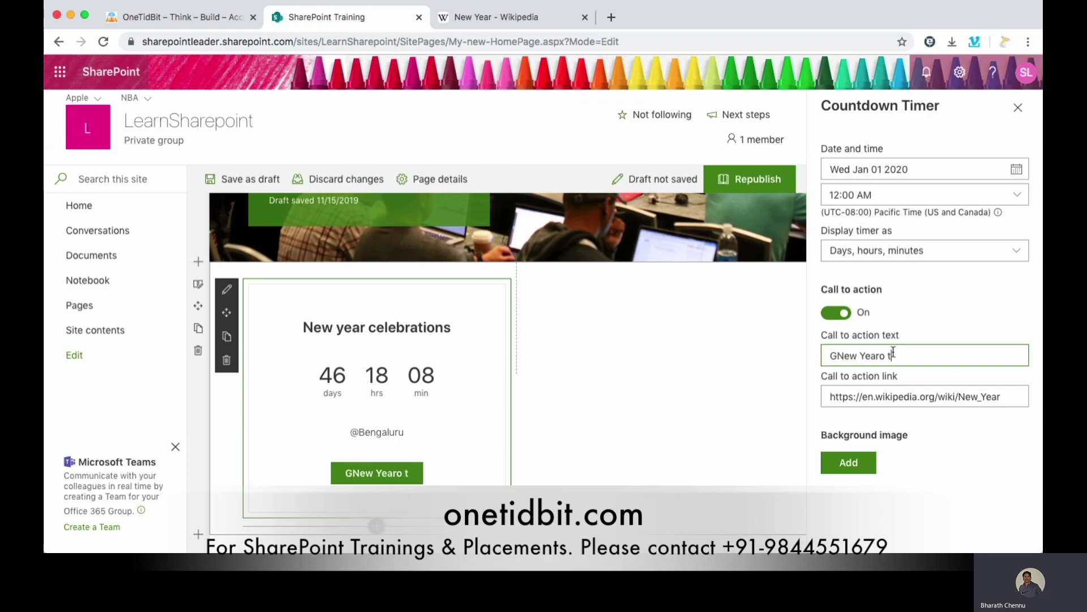
key("BackSpace")
key("BackSpace")
key("BackSpace")
key("BackSpace")
key("BackSpace")
key("BackSpace")
key("BackSpace")
key("BackSpace")
key("BackSpace")
key("BackSpace")
key("BackSpace")
key("BackSpace")
key("BackSpace")
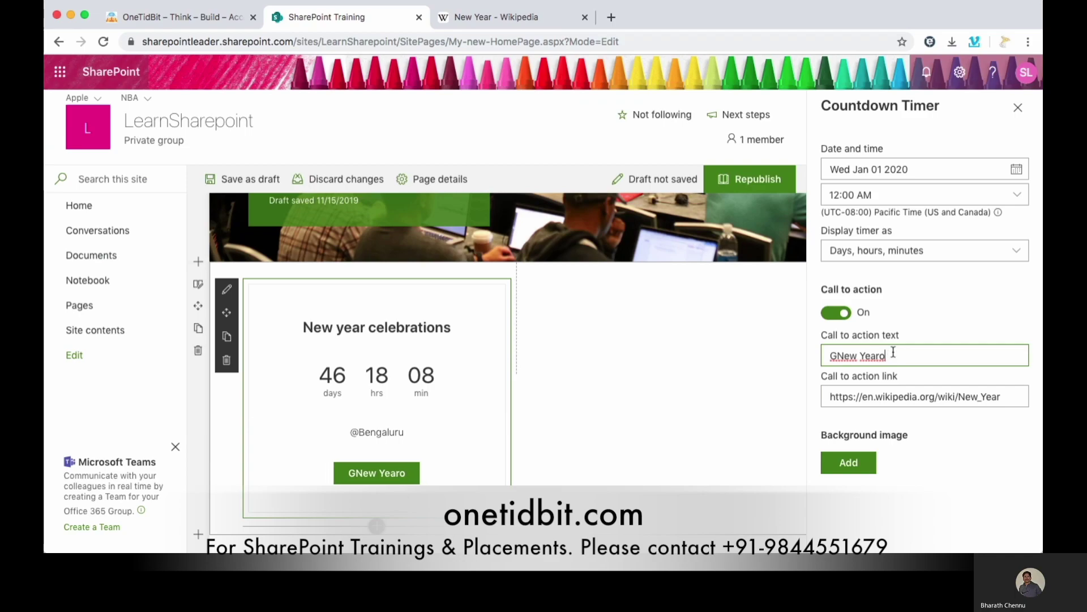
type("G")
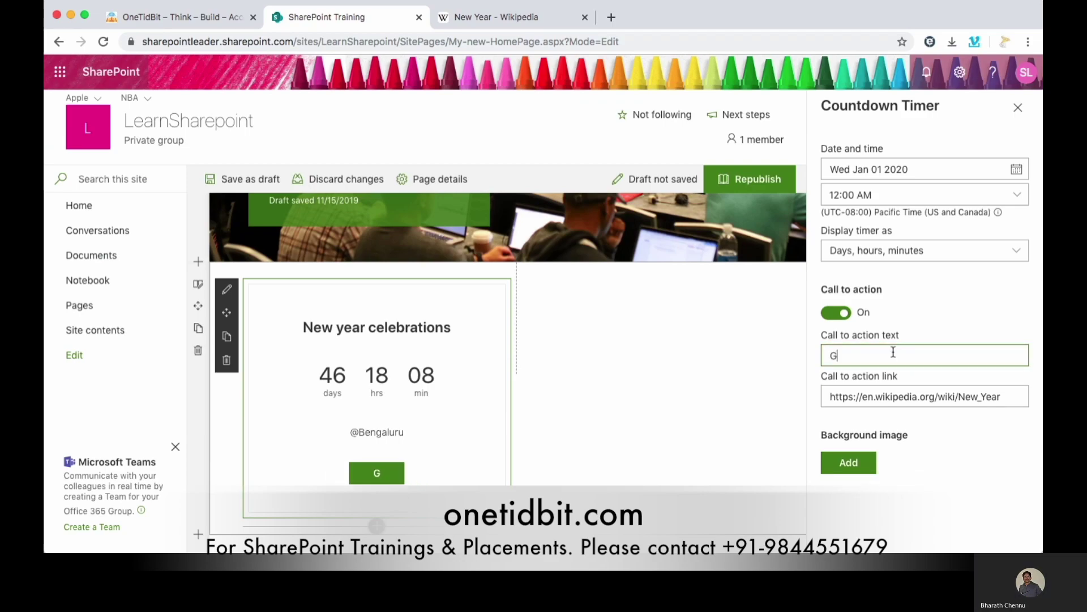
type("o to N")
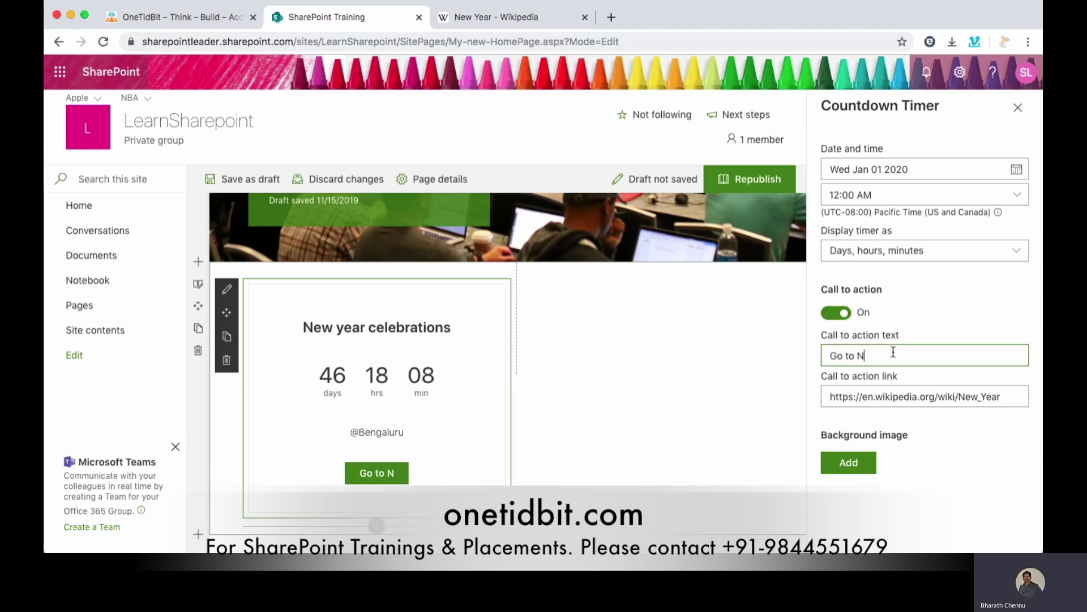
type("ew Year")
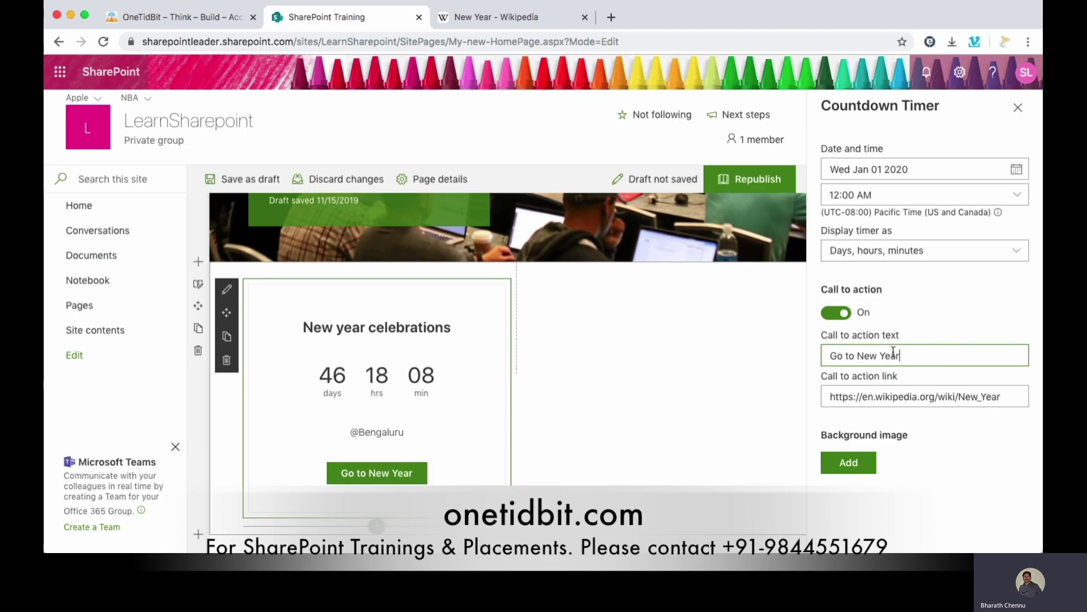
left_click(857, 463)
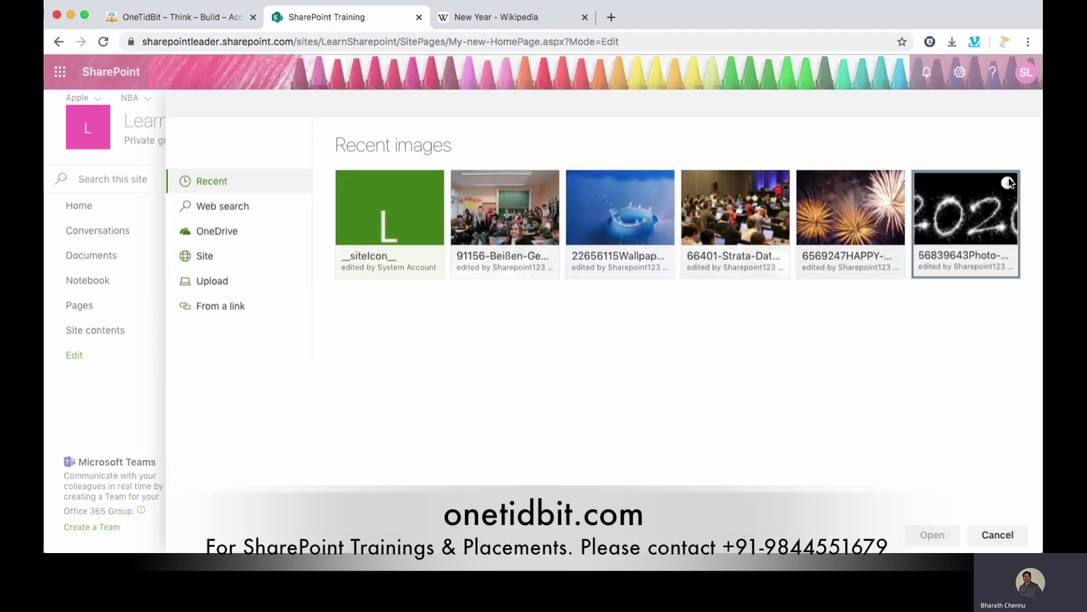
- Use the 2020 sparkler photo as the timer background with overlay opacity 51
left_click(1008, 182)
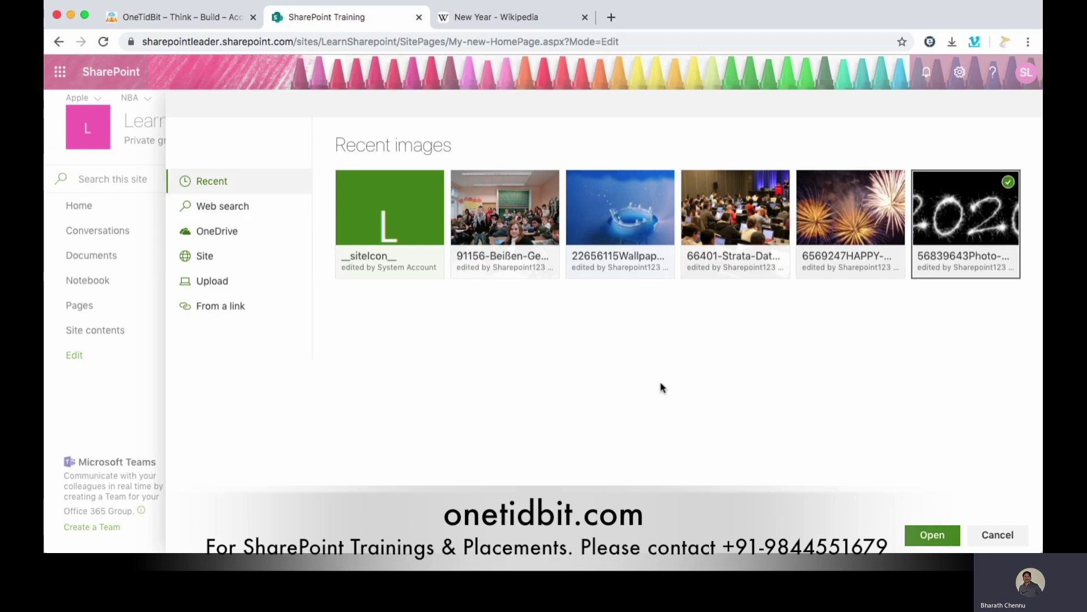
left_click(937, 539)
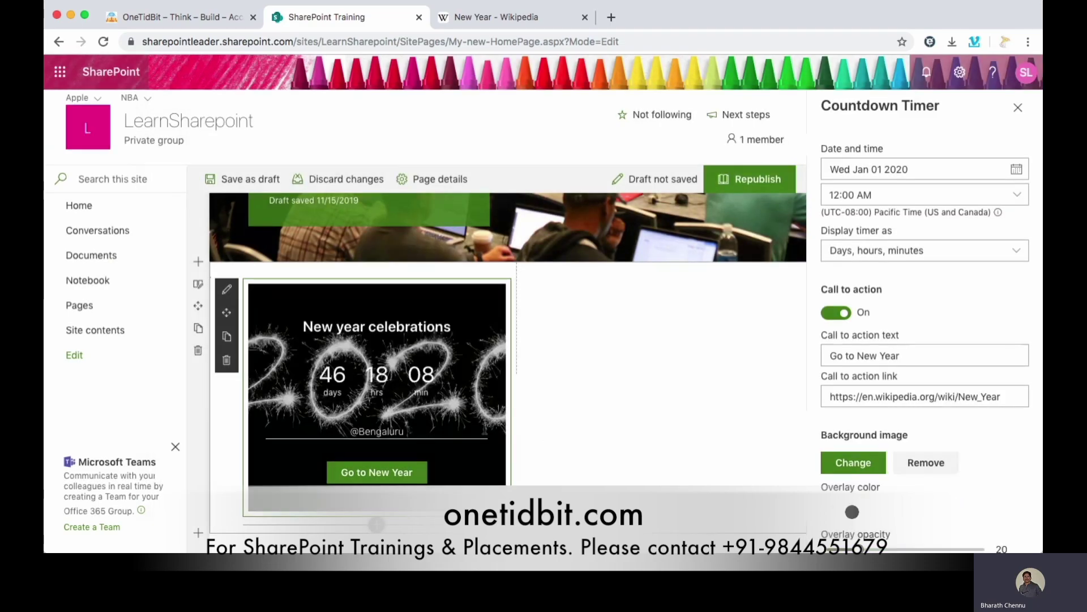
scroll(896, 429, "down", 2)
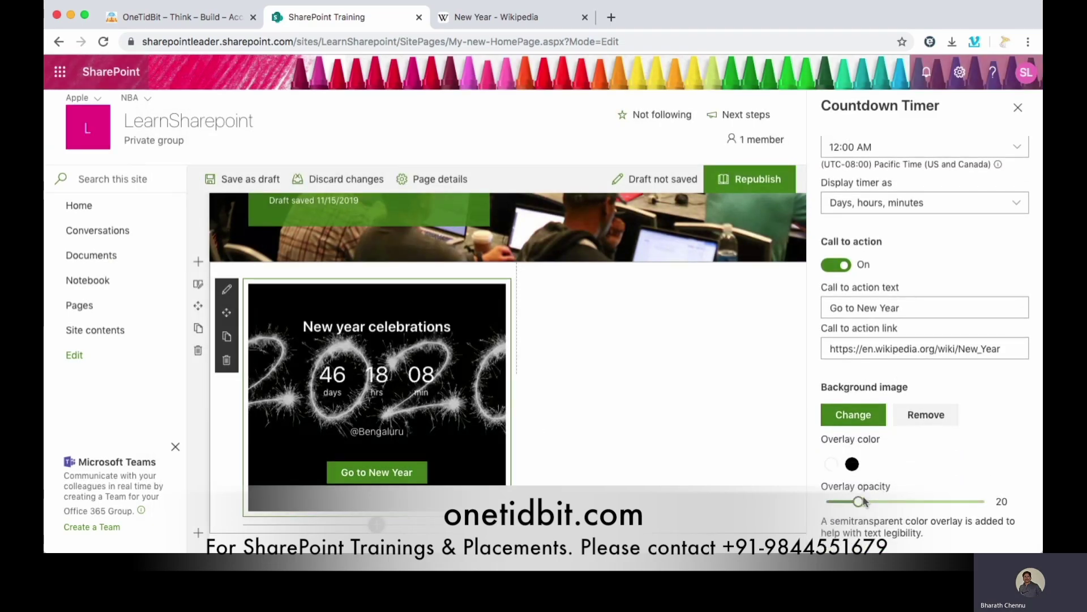
left_click_drag(858, 501, 907, 502)
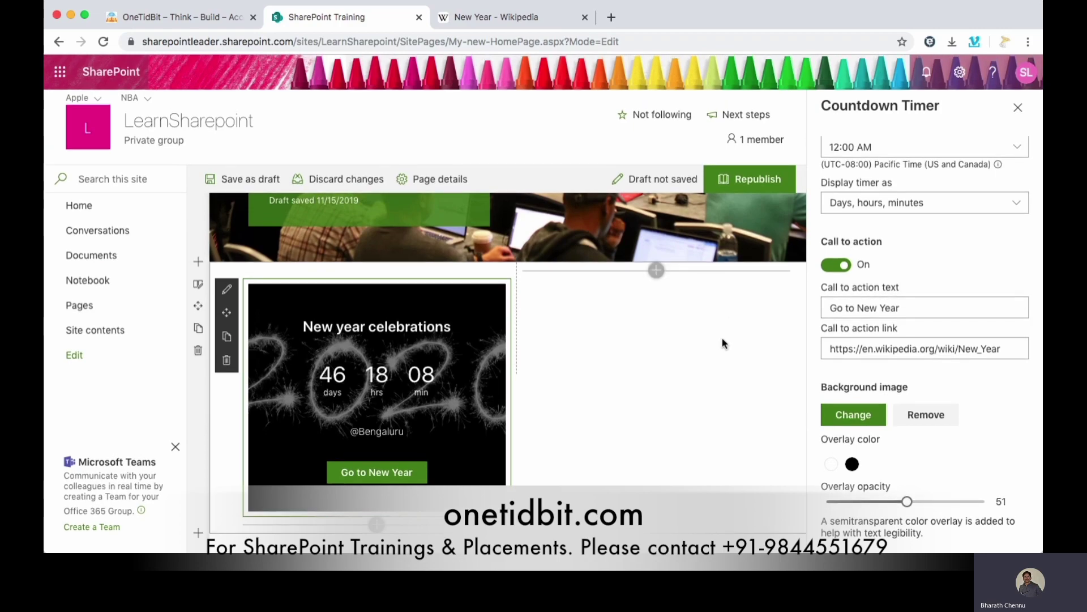
- Close the Countdown Timer settings and review the finished web part on the page
left_click(1020, 108)
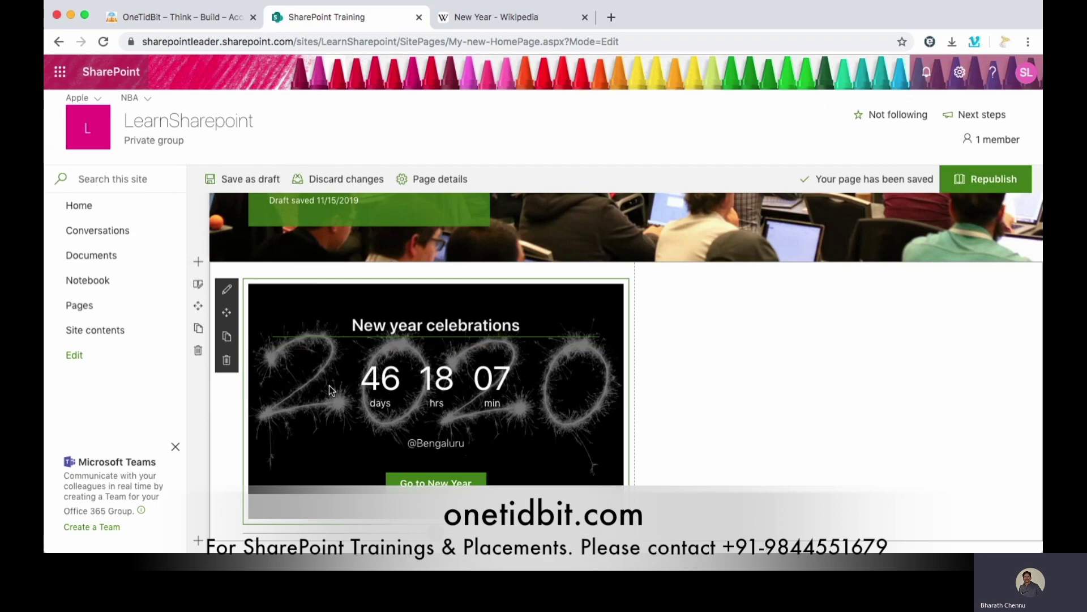
scroll(378, 423, "down", 1)
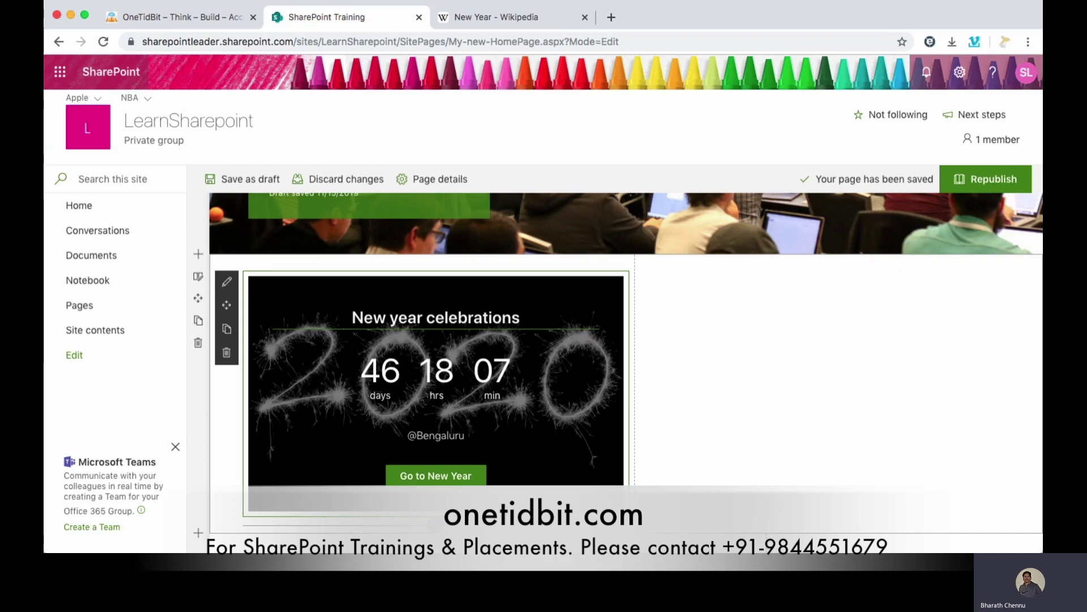
scroll(606, 410, "down", 3)
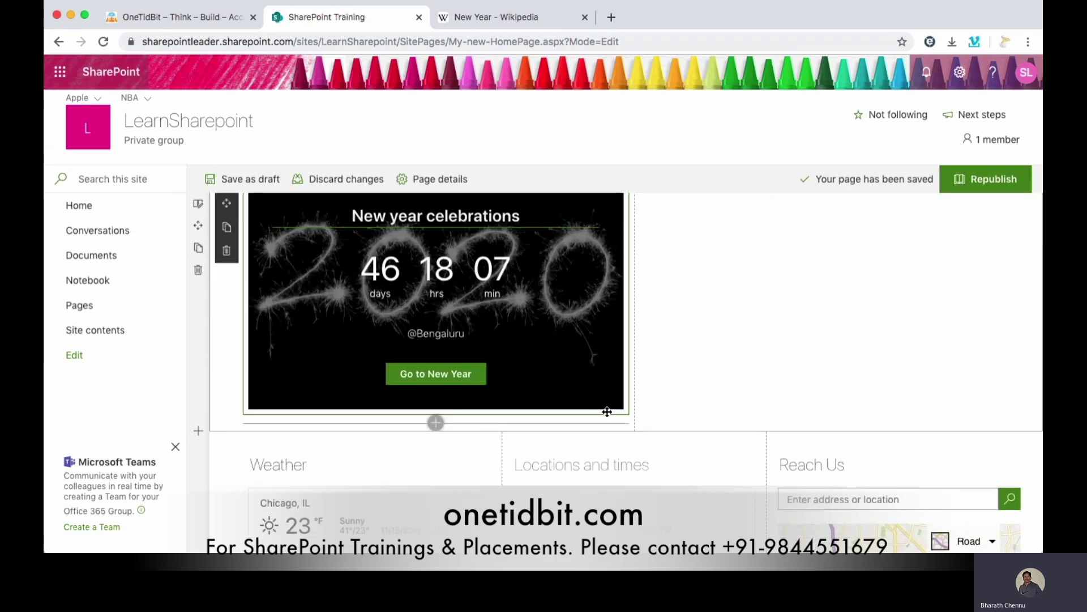
scroll(606, 410, "up", 2)
mouse_move(555, 466)
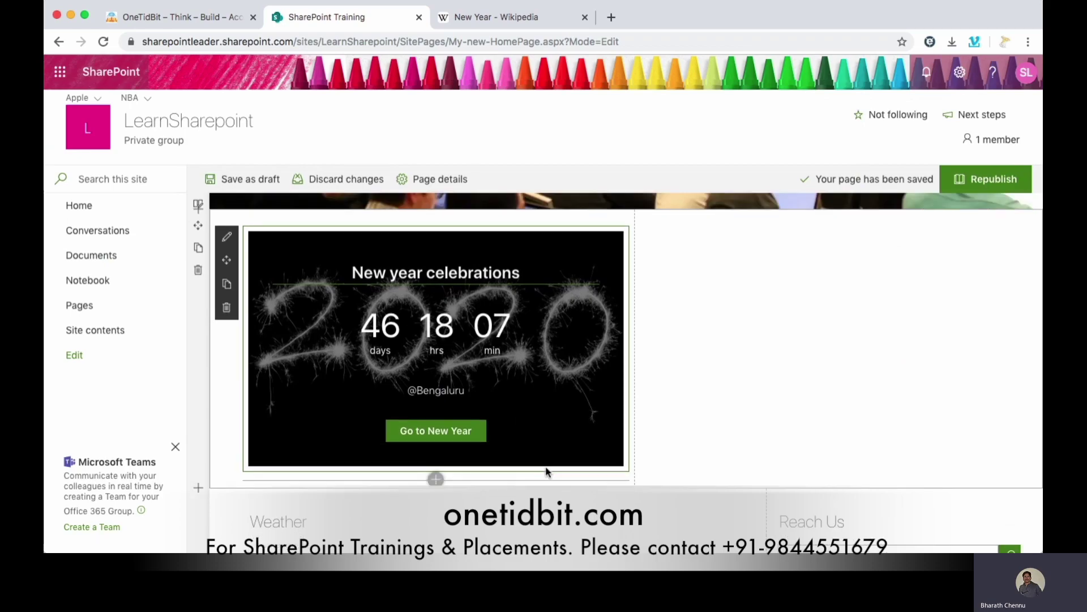
- Republish the page and check the live New year celebrations countdown
left_click(986, 181)
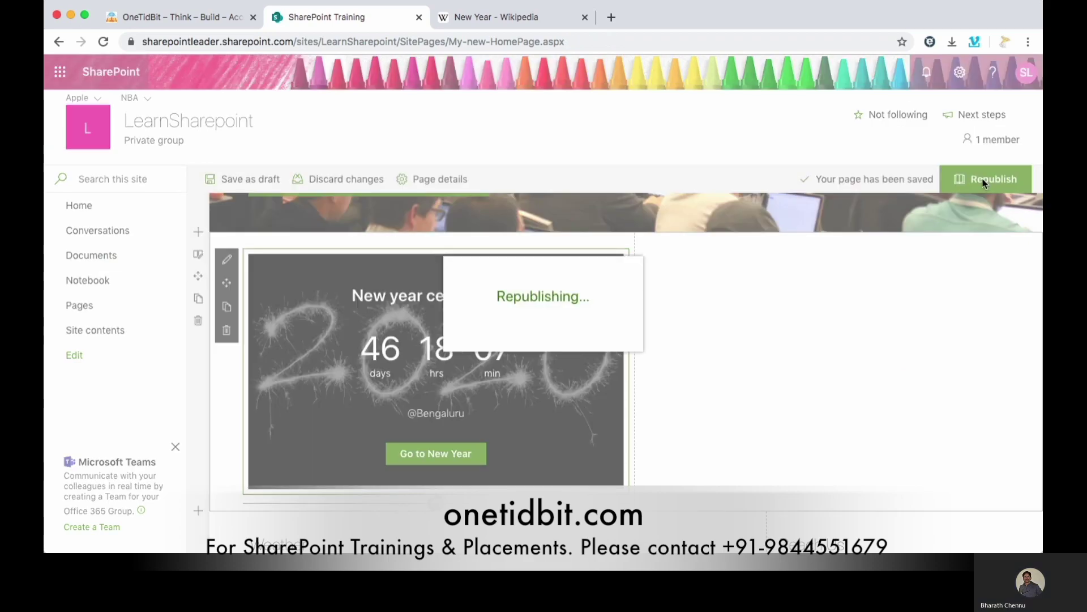
scroll(804, 334, "down", 5)
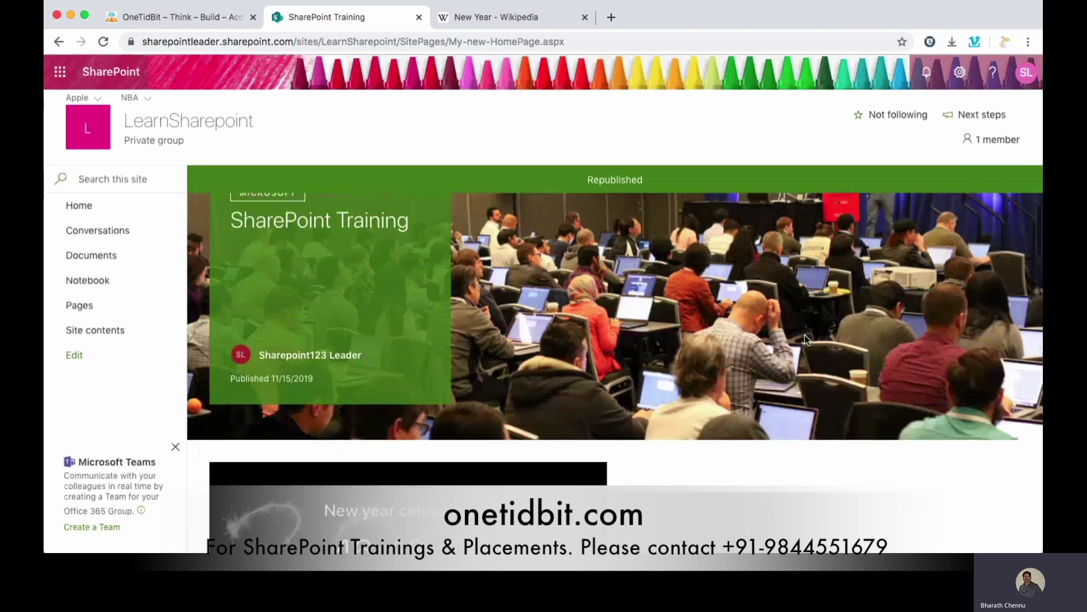
scroll(807, 340, "down", 1)
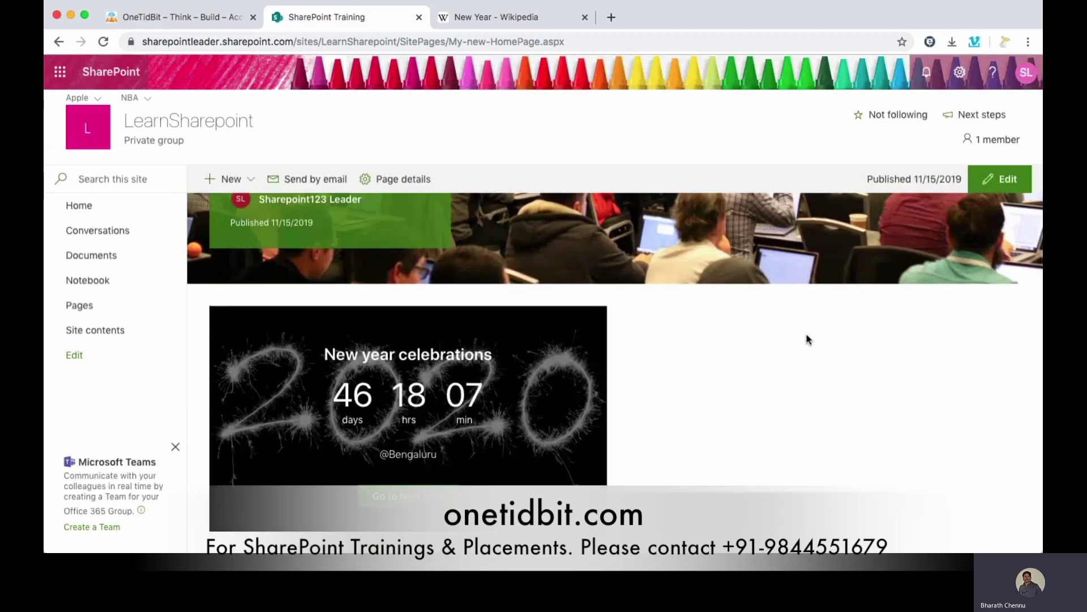